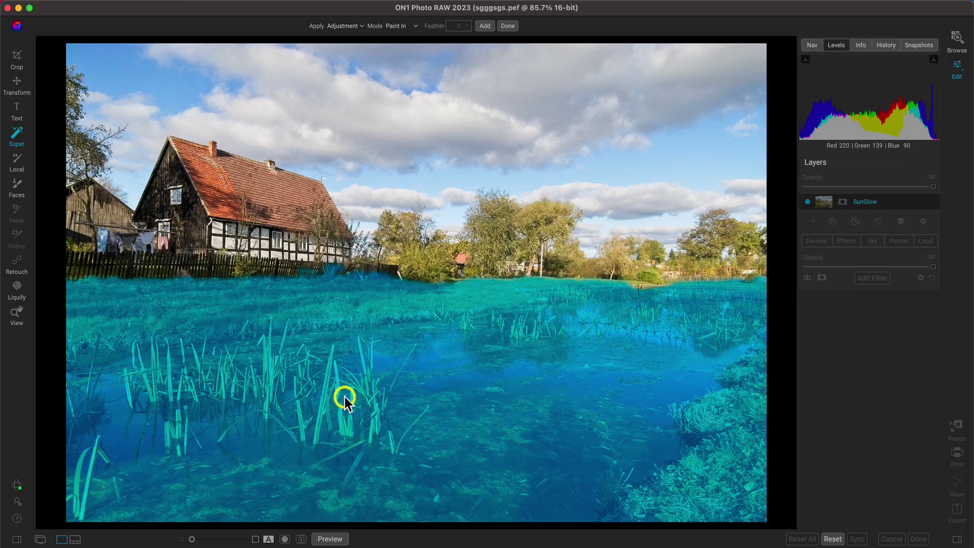
# - Apply the Orton Clean Glow preset to the water, invert its mask and paint it onto the meadow
pyautogui.rightClick(279, 363)
pyautogui.moveTo(312, 177)
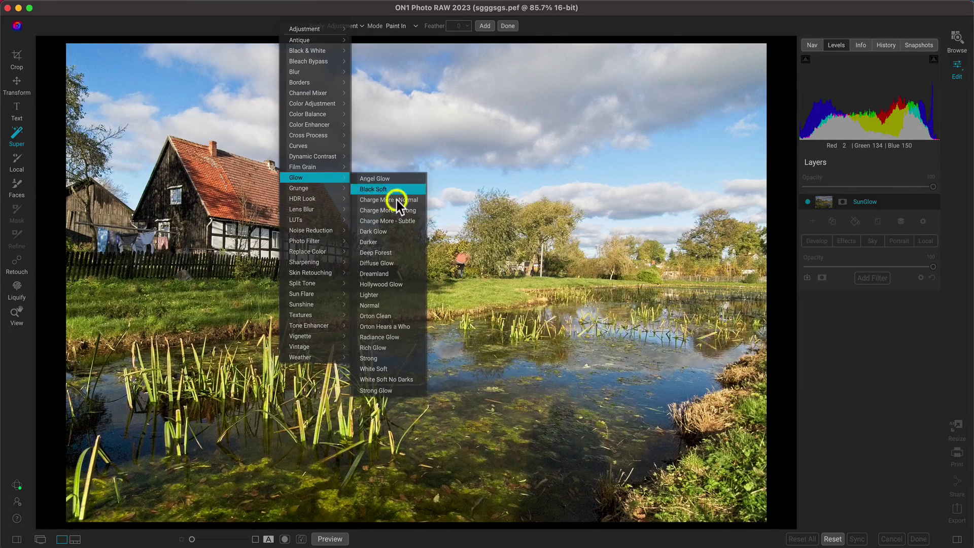
pyautogui.click(381, 315)
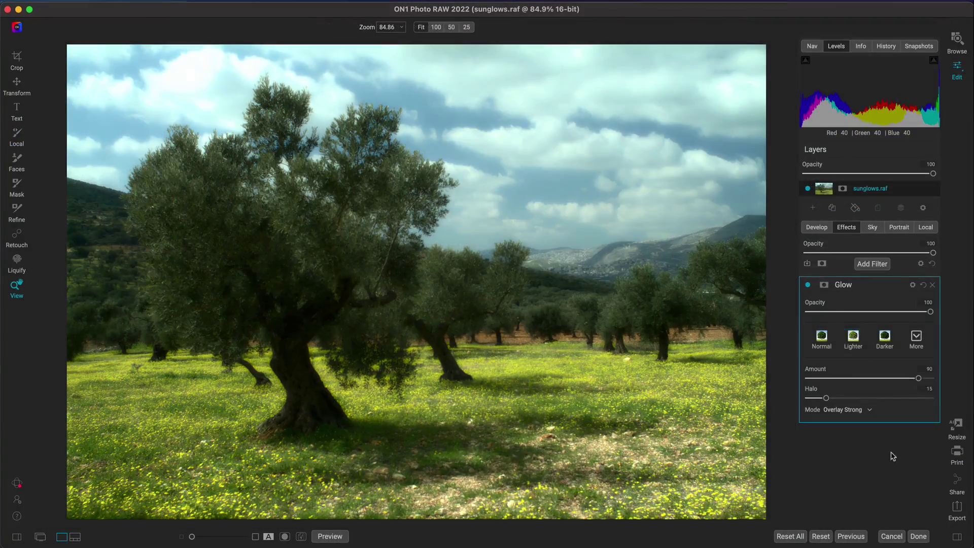
pyautogui.press('b')
pyautogui.press('super+i')
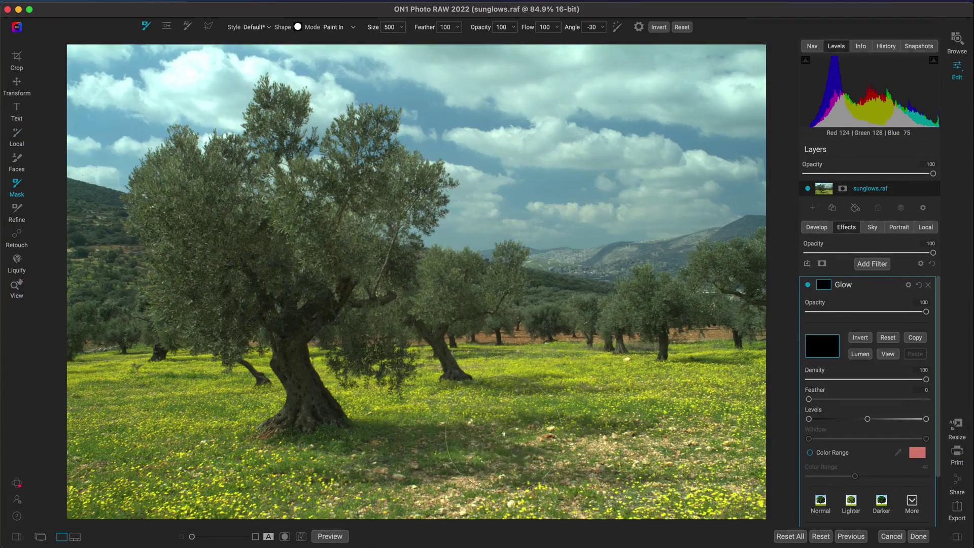
pyautogui.moveTo(419, 423)
pyautogui.mouseDown()
pyautogui.moveTo(284, 446)
pyautogui.moveTo(152, 436)
pyautogui.moveTo(355, 406)
pyautogui.mouseUp()
pyautogui.press('alt')
# - Add a second Glow with the Dark Glow preset, invert its mask, and select the sky
pyautogui.click(873, 264)
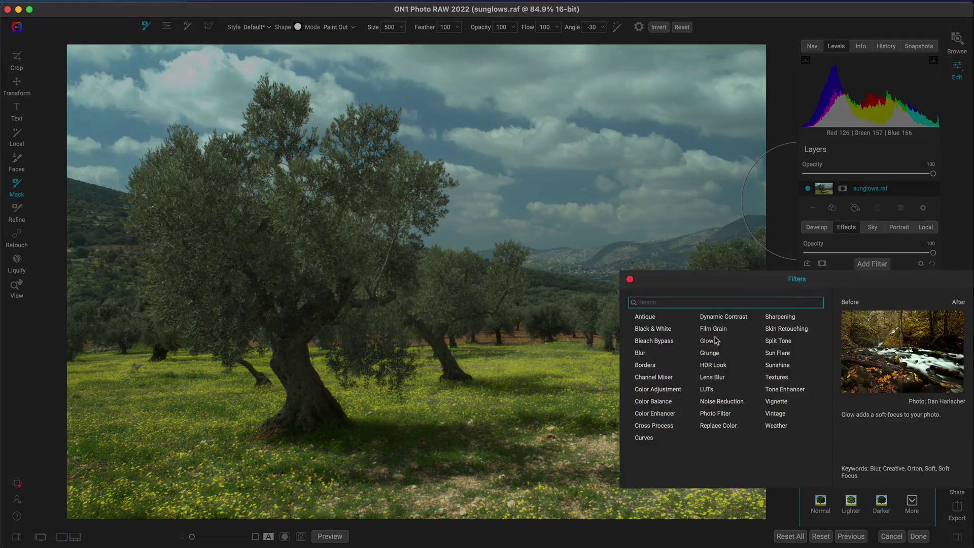
pyautogui.click(711, 343)
pyautogui.click(916, 337)
pyautogui.click(884, 400)
pyautogui.press('b')
pyautogui.press('super+i')
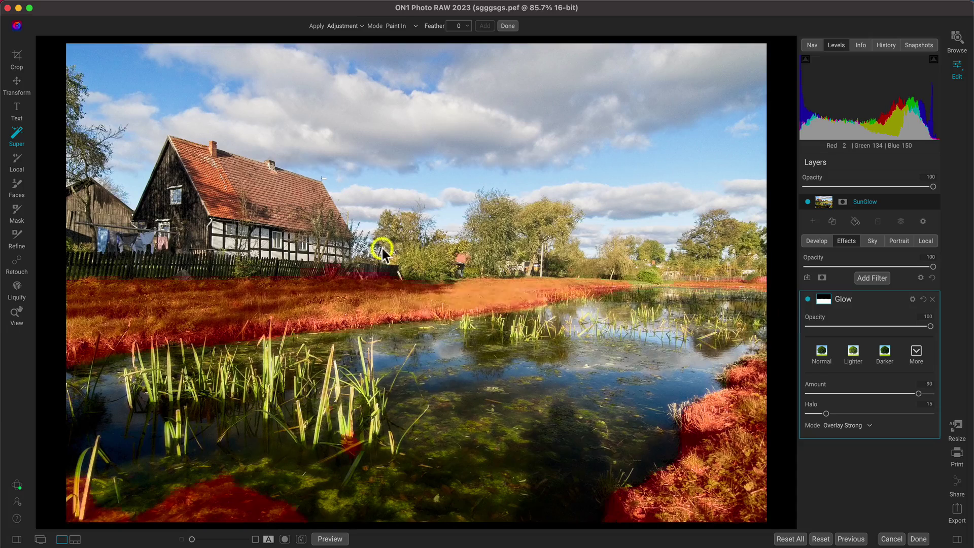
pyautogui.click(369, 135)
pyautogui.click(370, 136)
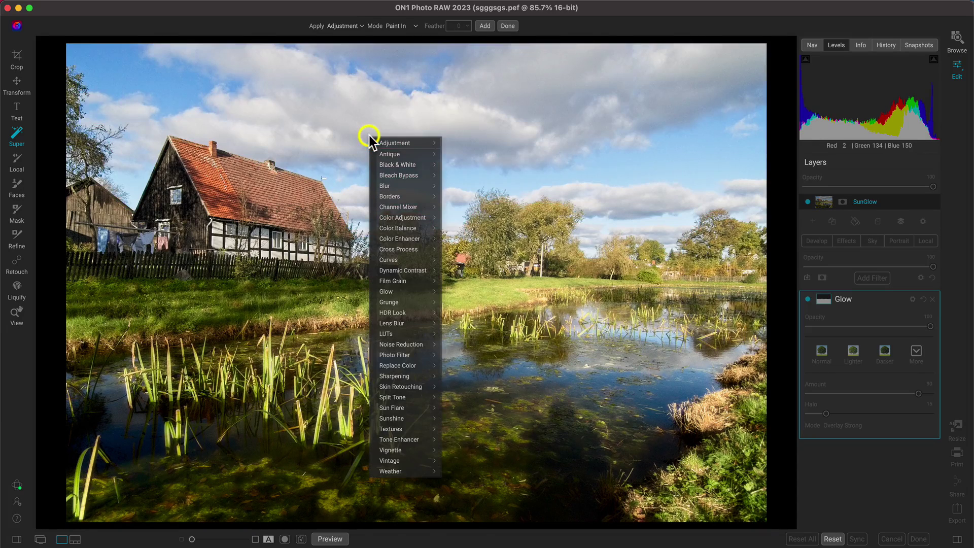
# - Apply the Dark Glow preset to the sky and zoom in on the litter in the pond
pyautogui.moveTo(409, 287)
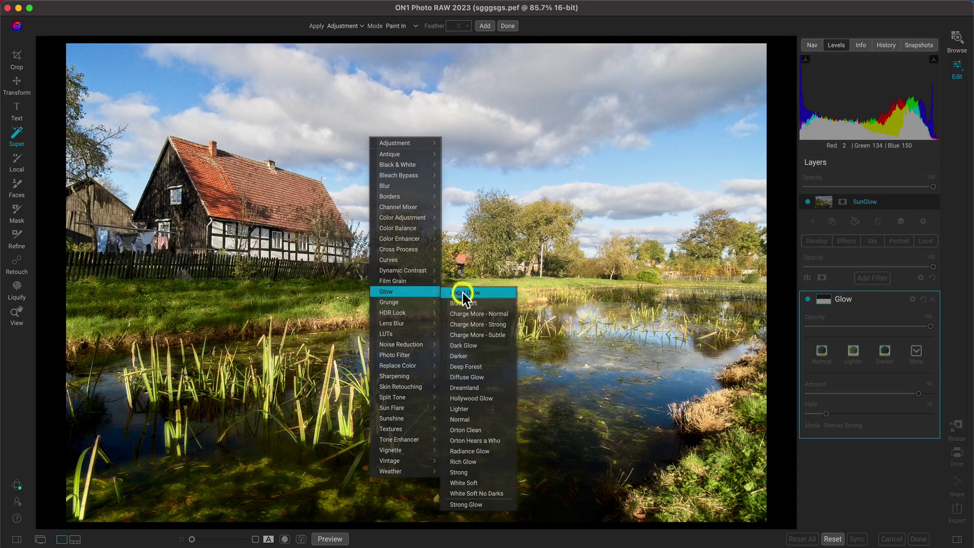
pyautogui.click(489, 344)
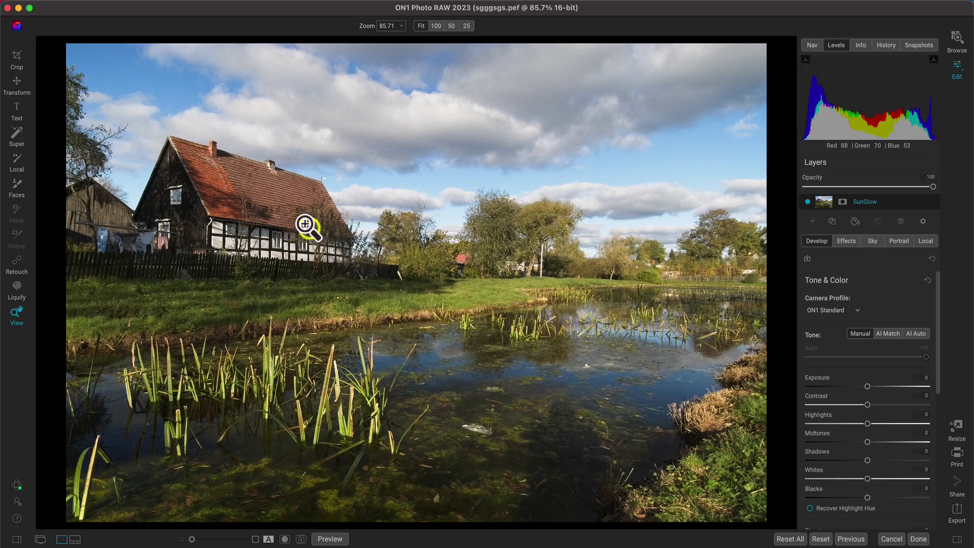
pyautogui.click(482, 429)
pyautogui.scroll(10, 482, 429)
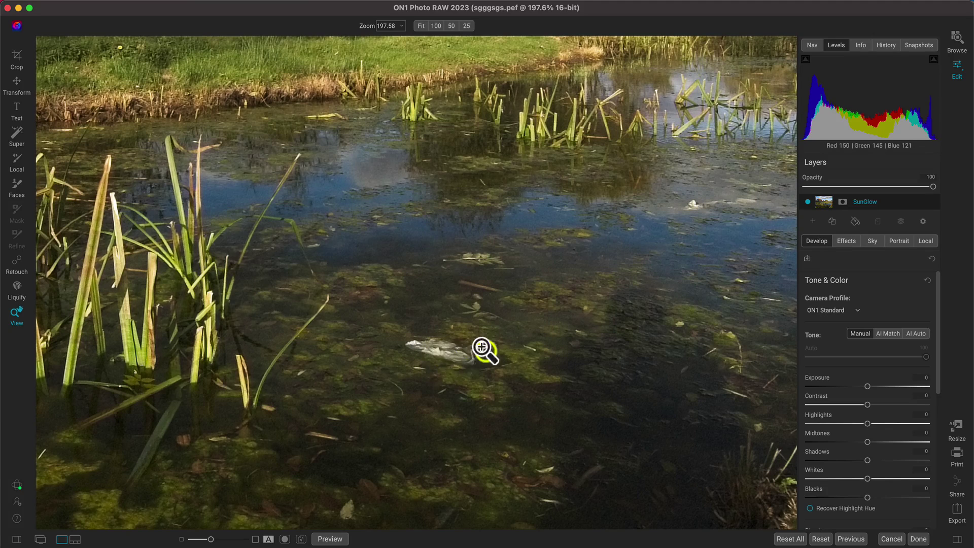
# - Heal the white litter with a size-60 Retouch brush, moving the source to clean water
pyautogui.press('r')
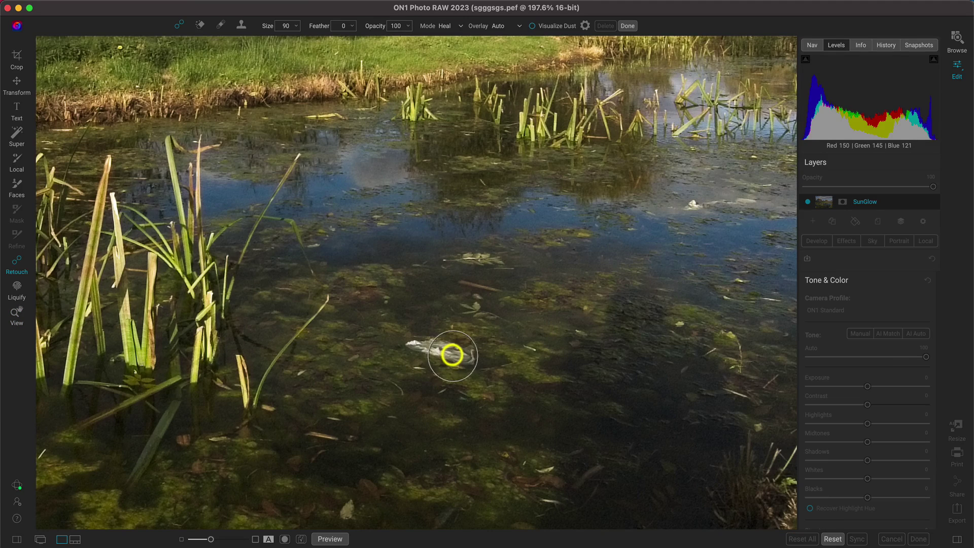
pyautogui.press('[')
pyautogui.press('[')
pyautogui.press('[')
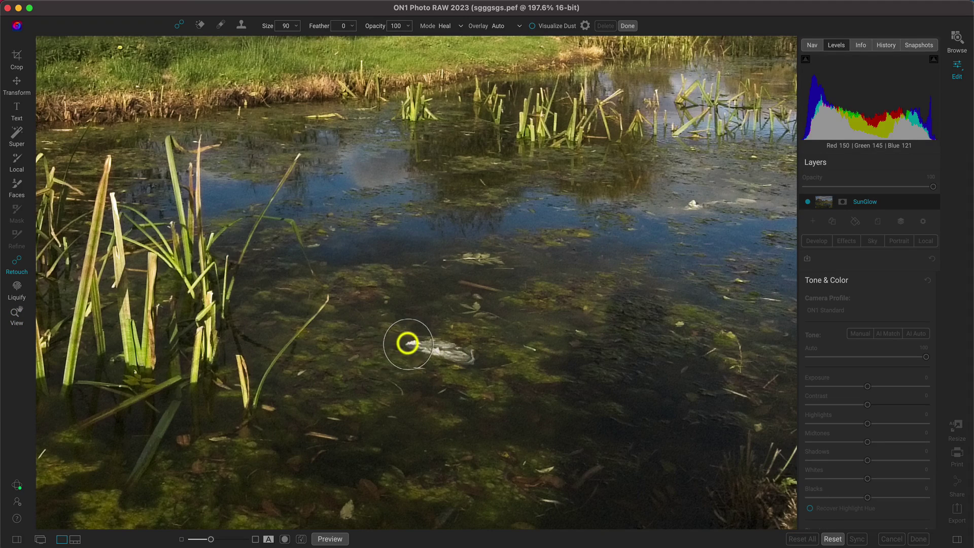
pyautogui.moveTo(406, 344)
pyautogui.mouseDown()
pyautogui.moveTo(439, 341)
pyautogui.moveTo(469, 354)
pyautogui.mouseUp()
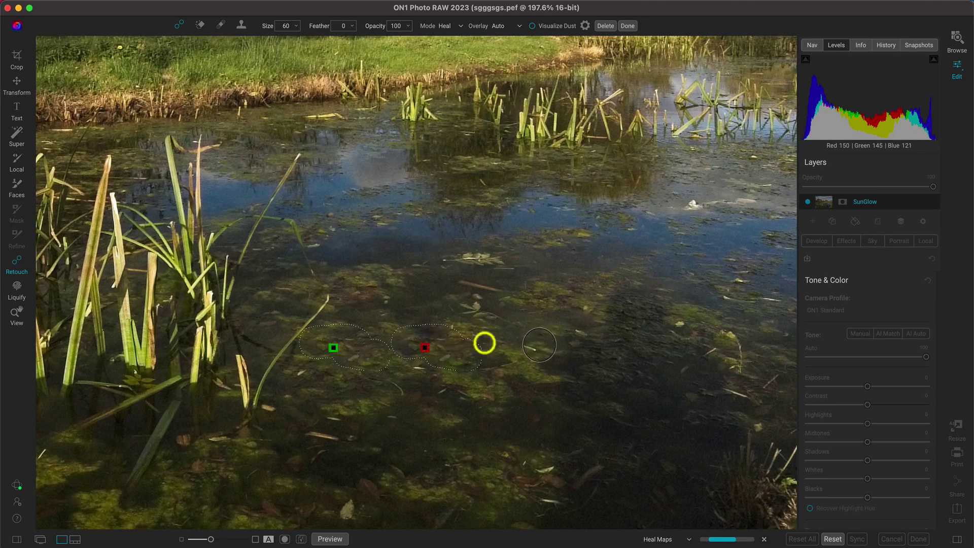
pyautogui.moveTo(333, 350)
pyautogui.mouseDown()
pyautogui.moveTo(453, 300)
pyautogui.moveTo(550, 300)
pyautogui.moveTo(542, 299)
pyautogui.mouseUp()
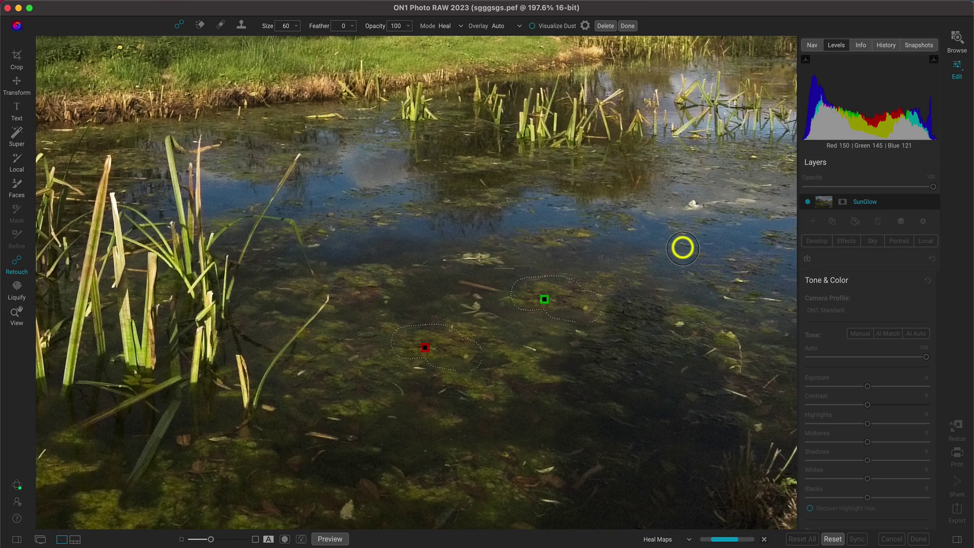
pyautogui.press('Return')
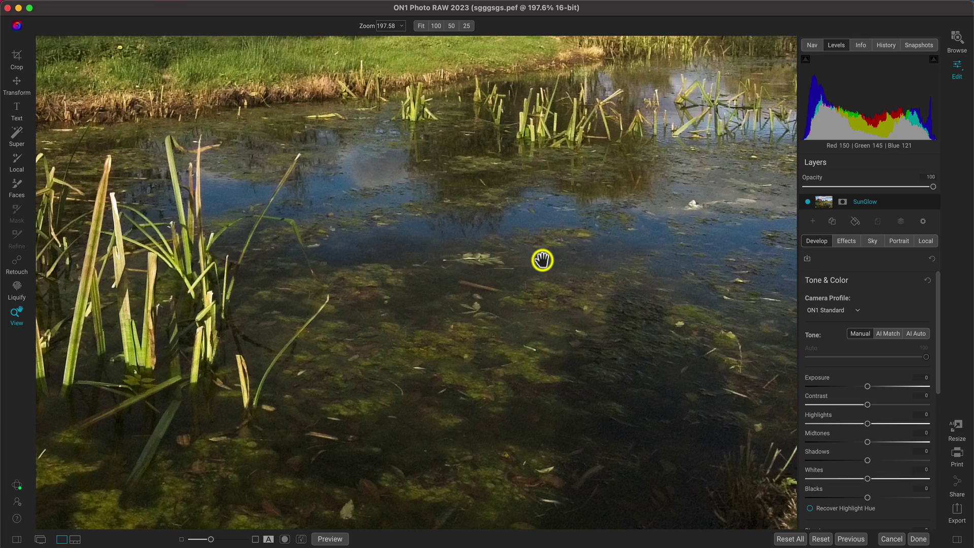
# - Fit the photo to the window and apply AI Auto tone (Highlights -19, Shadows 15, Blacks -21)
pyautogui.press('super+0')
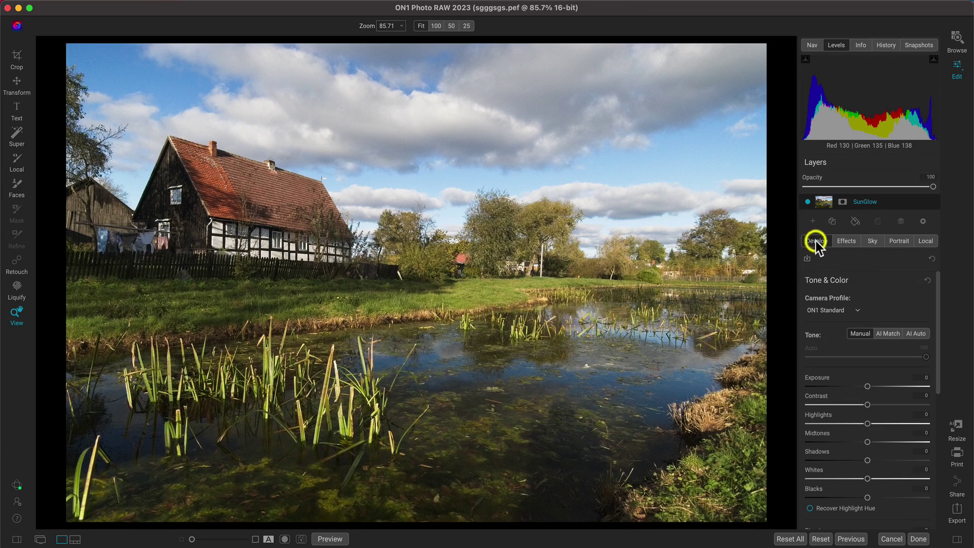
pyautogui.click(918, 333)
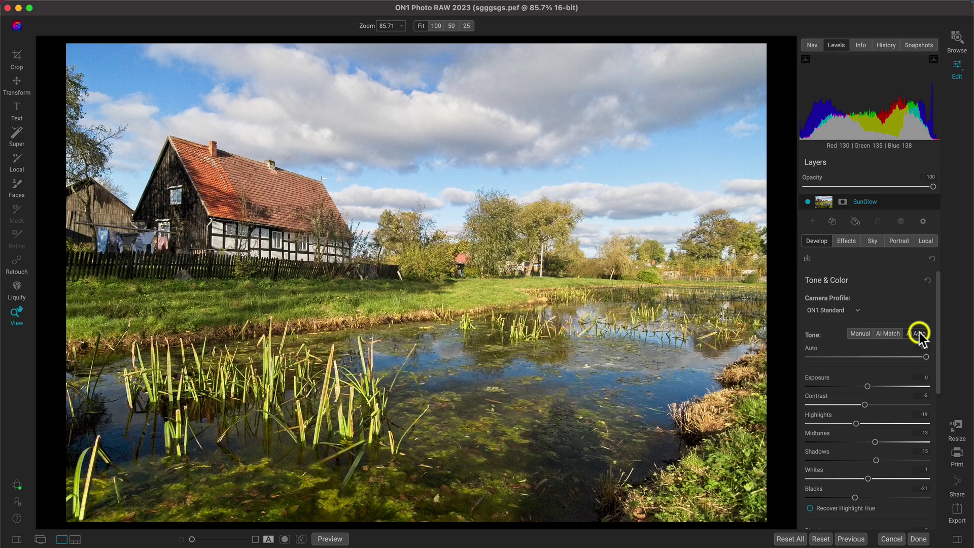
# - Super Select the meadow and pond, then apply the Orton Clean Glow preset to them
pyautogui.hotkey('shift', 'k')
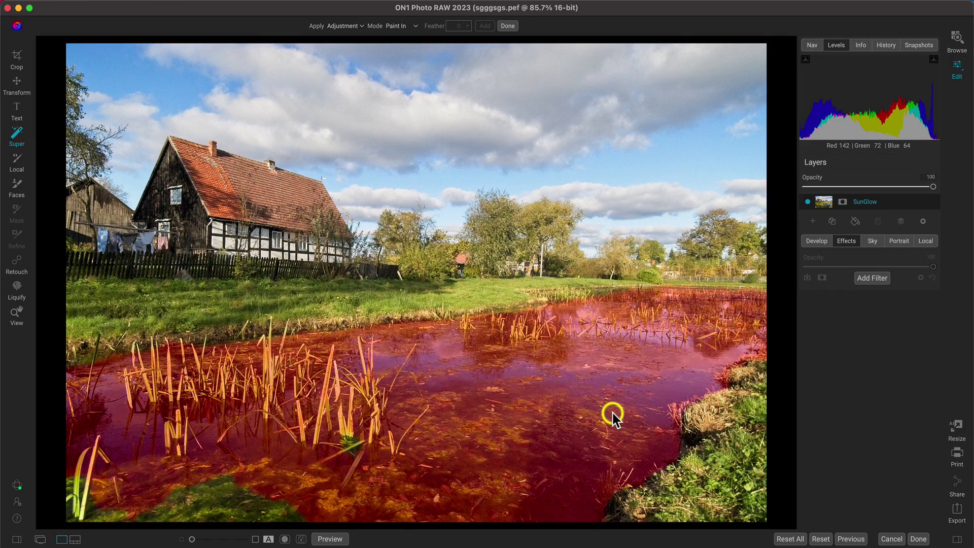
pyautogui.click(284, 310)
pyautogui.click(314, 356)
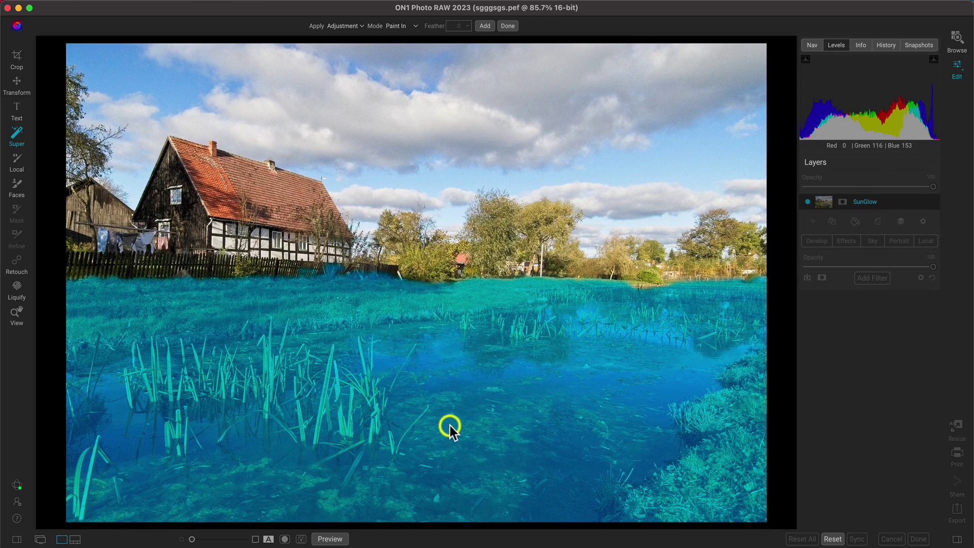
pyautogui.rightClick(279, 363)
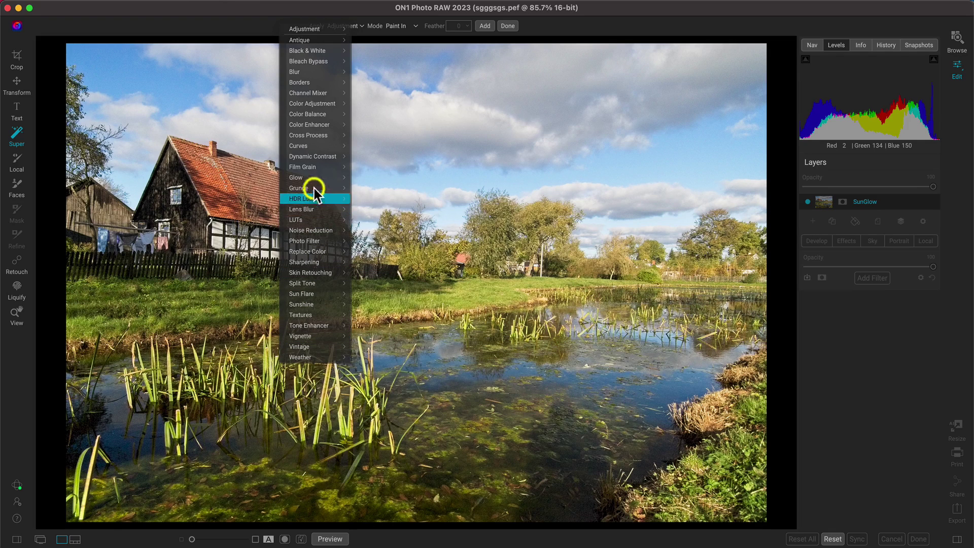
pyautogui.moveTo(312, 178)
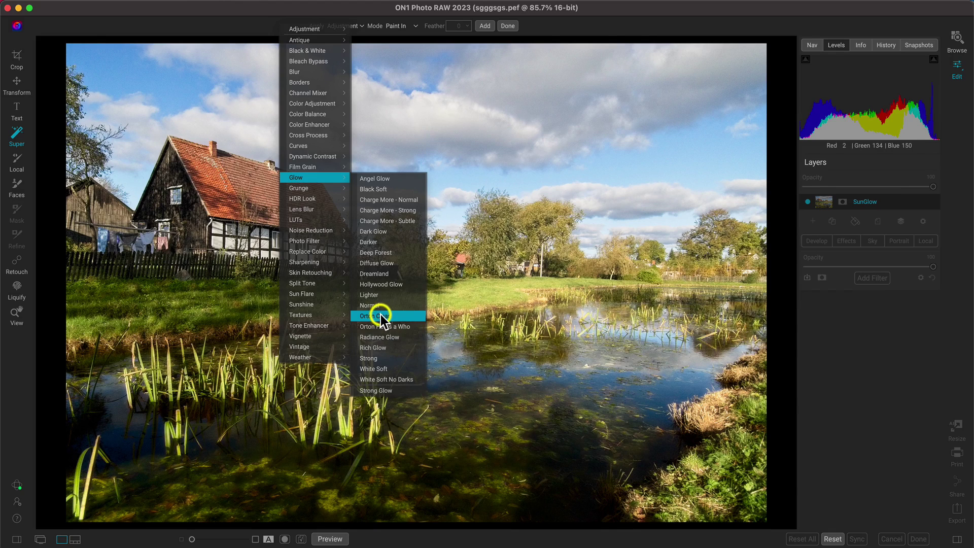
pyautogui.click(380, 314)
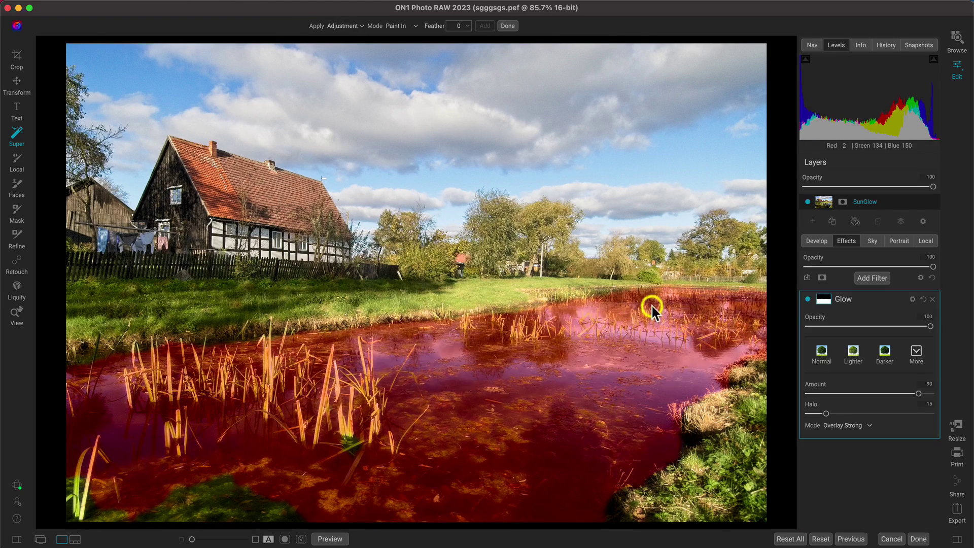
pyautogui.click(866, 318)
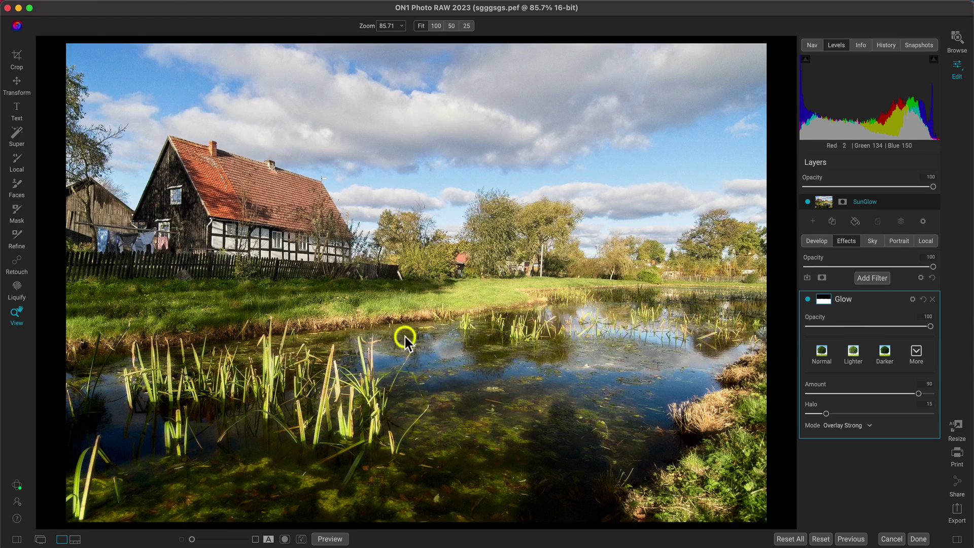
# - Toggle the pond Glow off and on twice to compare the result
pyautogui.click(808, 300)
pyautogui.click(808, 299)
pyautogui.click(808, 300)
pyautogui.click(808, 299)
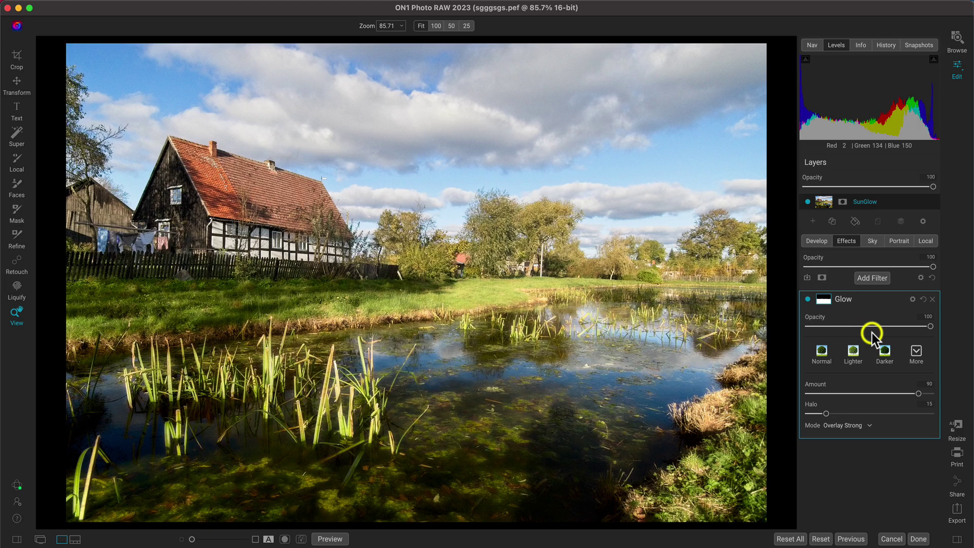
# - Super Select the sky and apply the Dark Glow preset to it
pyautogui.press('b')
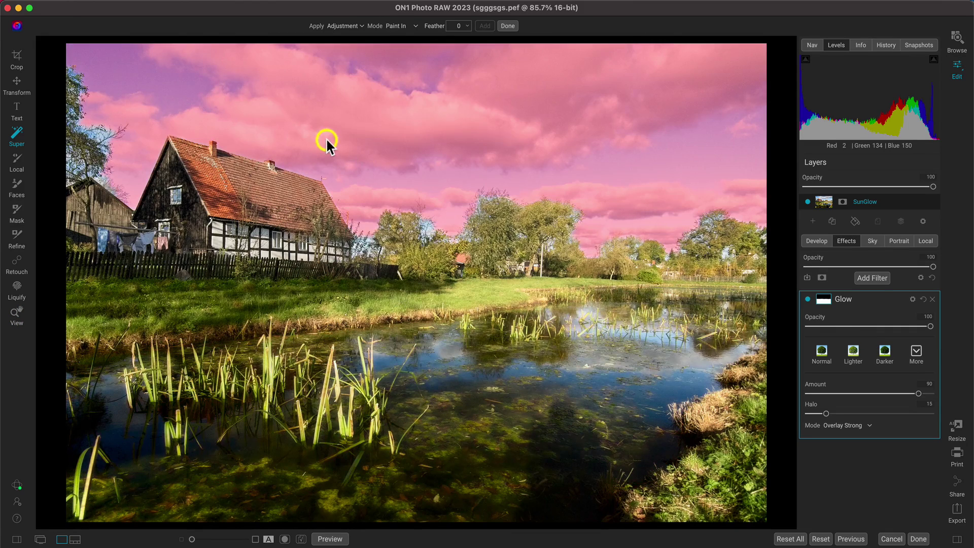
pyautogui.click(369, 136)
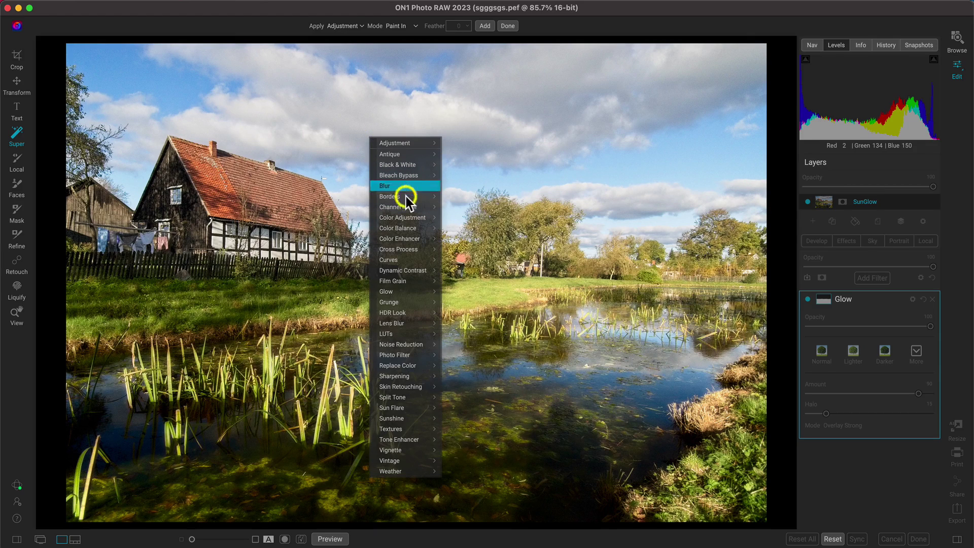
pyautogui.moveTo(416, 291)
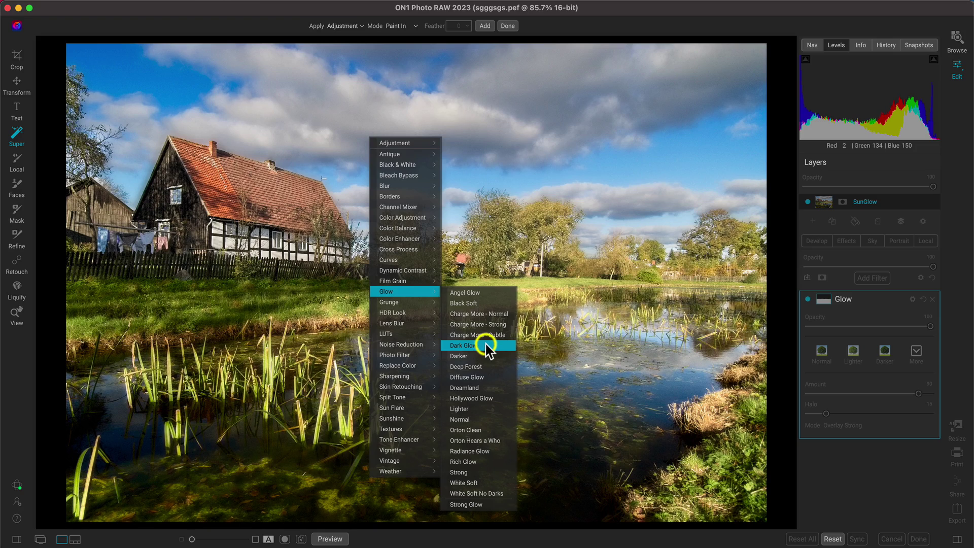
pyautogui.click(485, 344)
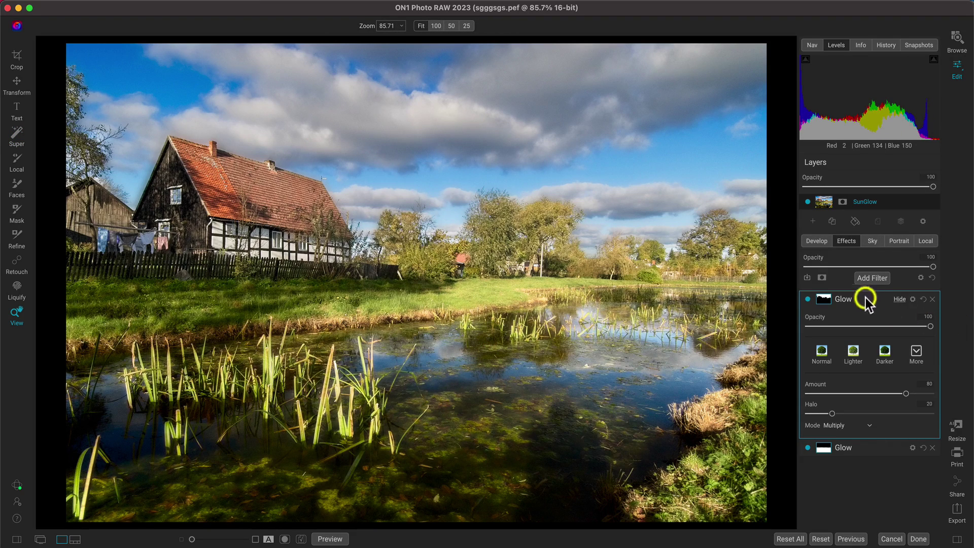
# - Feather the new Glow's sky mask to 85 and return to the View tool
pyautogui.click(825, 300)
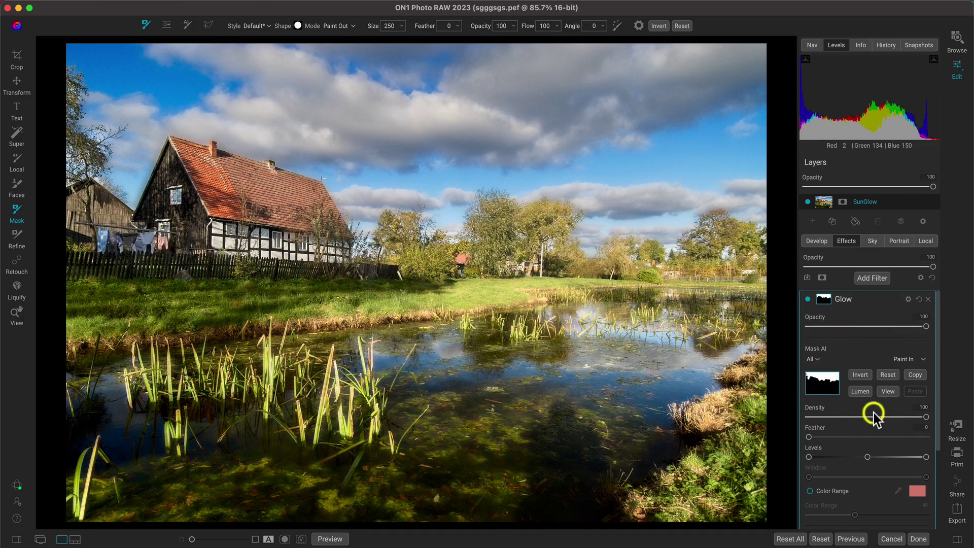
pyautogui.moveTo(808, 436); pyautogui.dragTo(909, 448)
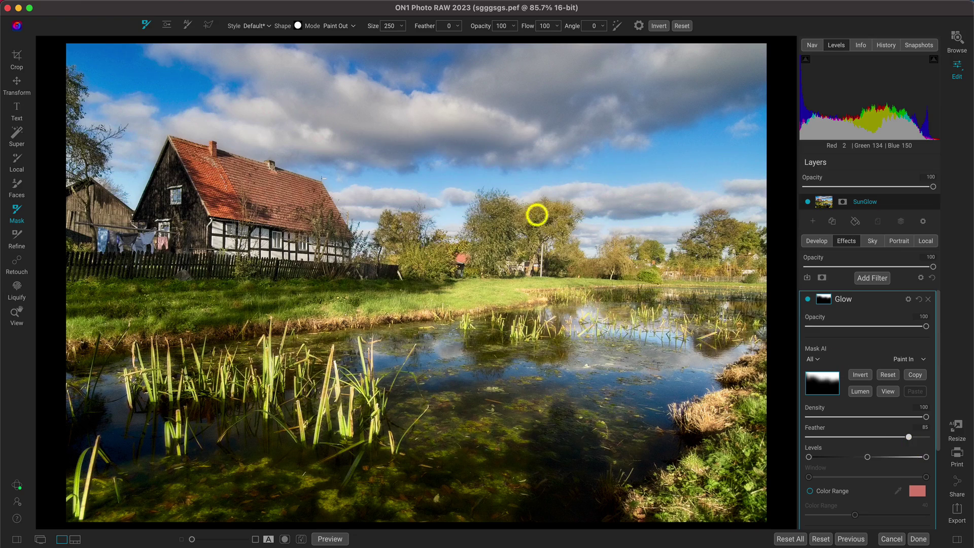
pyautogui.press('z')
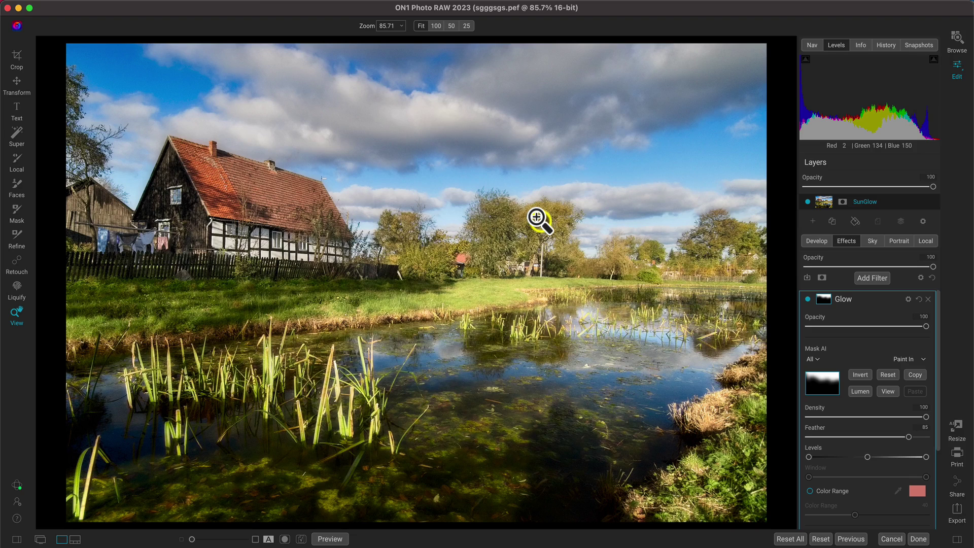
# - Select the farmhouse, apply Surreal Dynamic Contrast to it, and lower its opacity to 80
pyautogui.press('w')
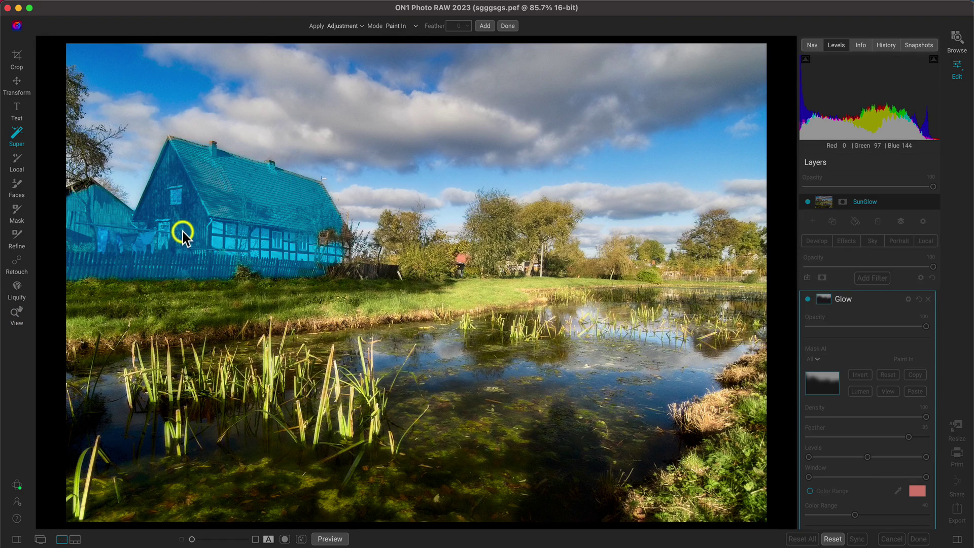
pyautogui.click(182, 231)
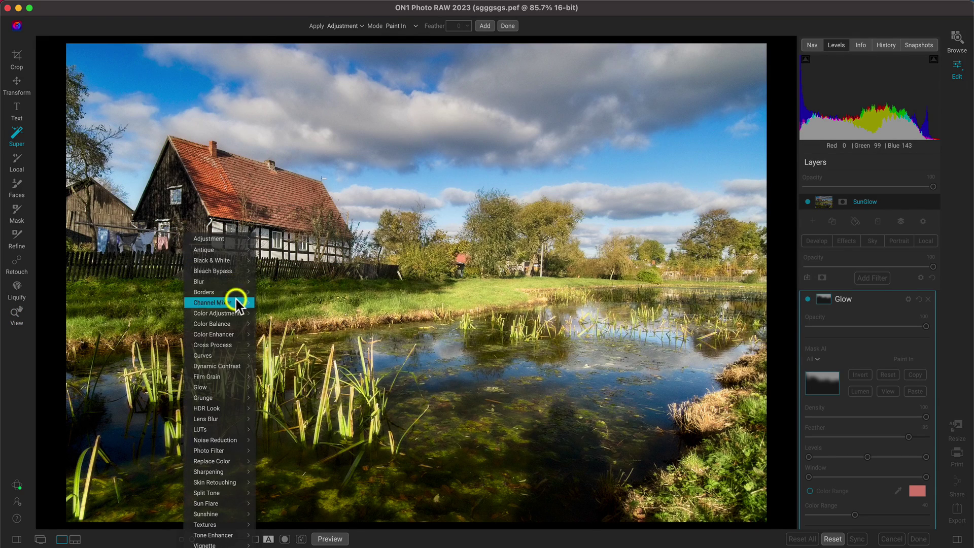
pyautogui.moveTo(230, 364)
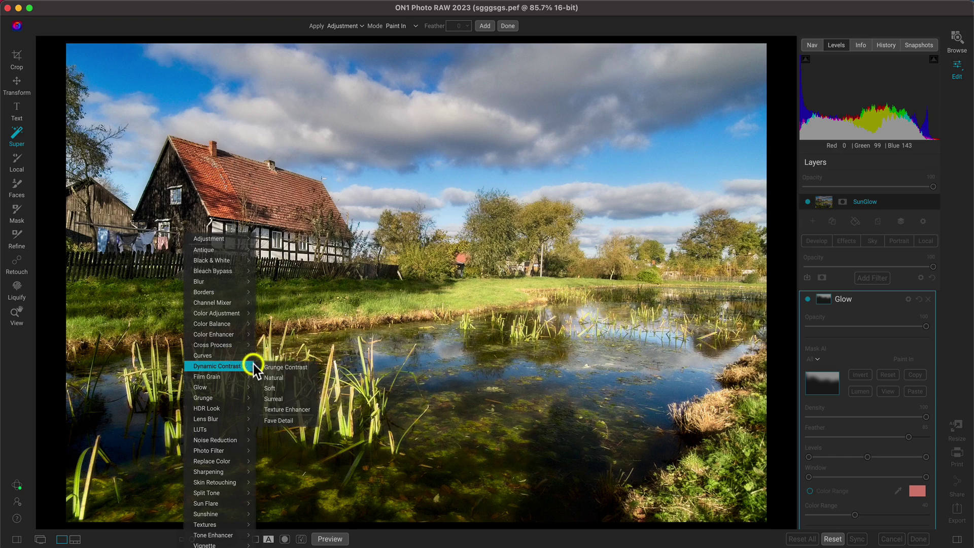
pyautogui.click(284, 398)
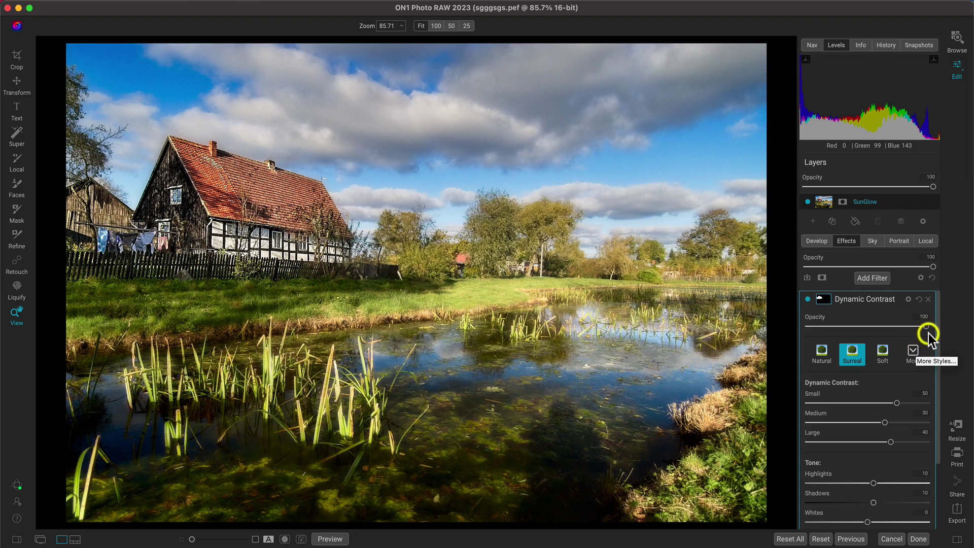
pyautogui.moveTo(927, 327); pyautogui.dragTo(902, 337)
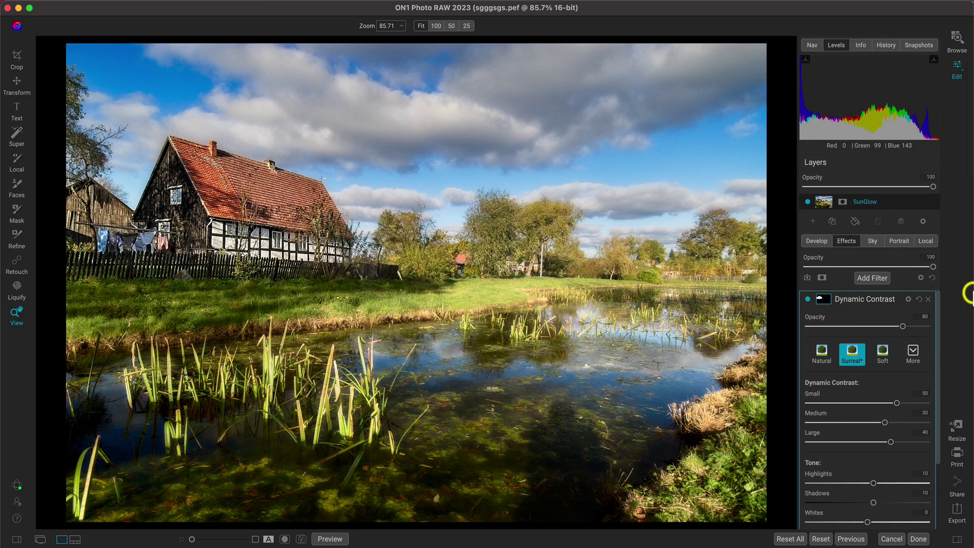
# - Add a Strong-preset Sunshine filter at opacity 58, then compare against the original
pyautogui.click(876, 277)
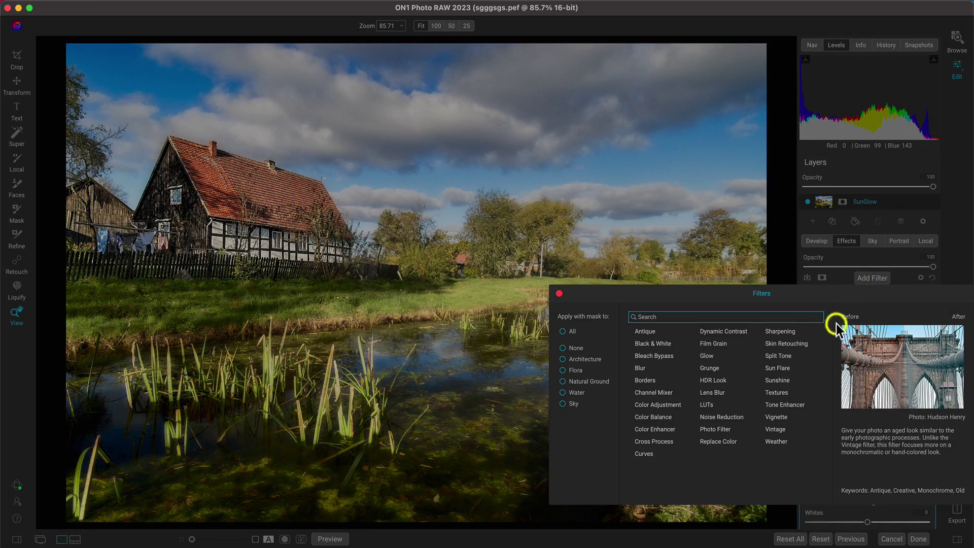
pyautogui.click(779, 381)
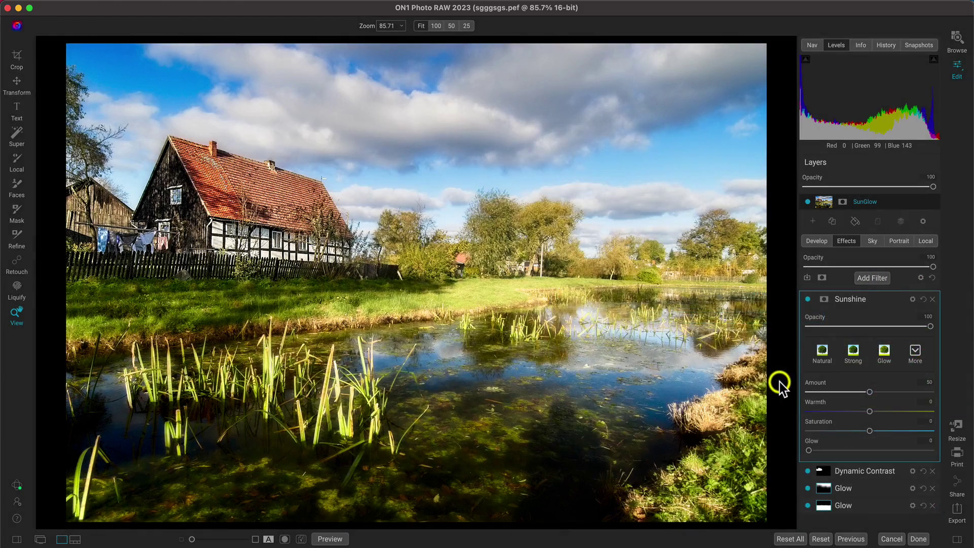
pyautogui.click(853, 353)
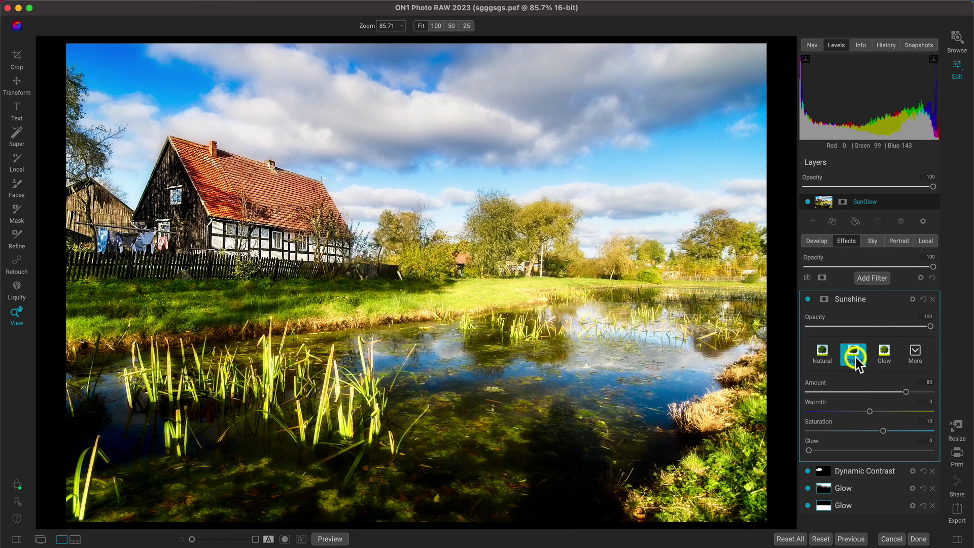
pyautogui.moveTo(931, 327); pyautogui.dragTo(878, 326)
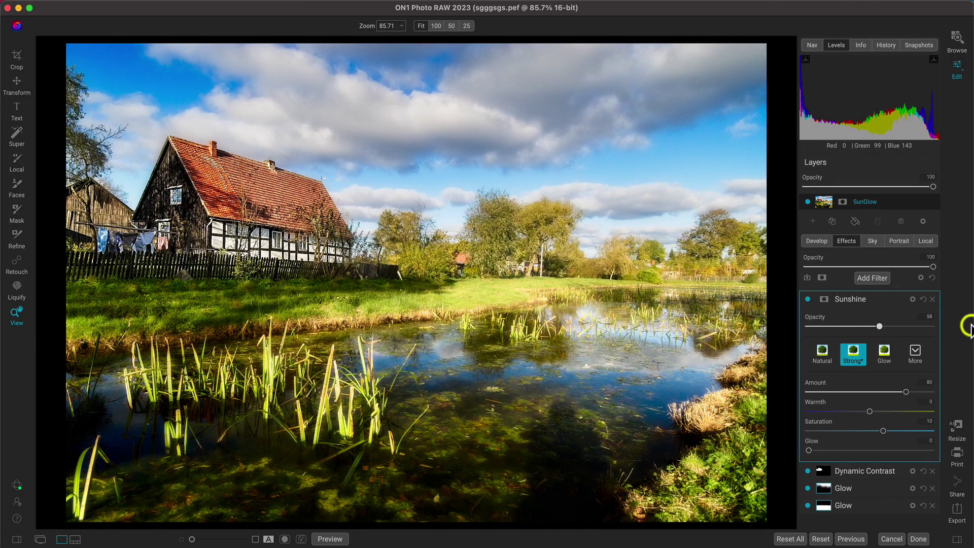
pyautogui.press('super+p')
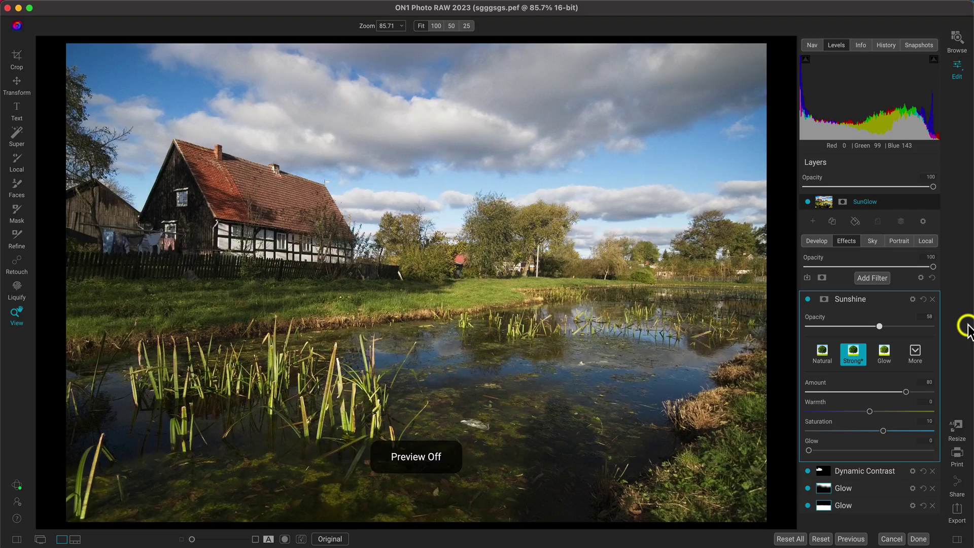
pyautogui.press('super+p')
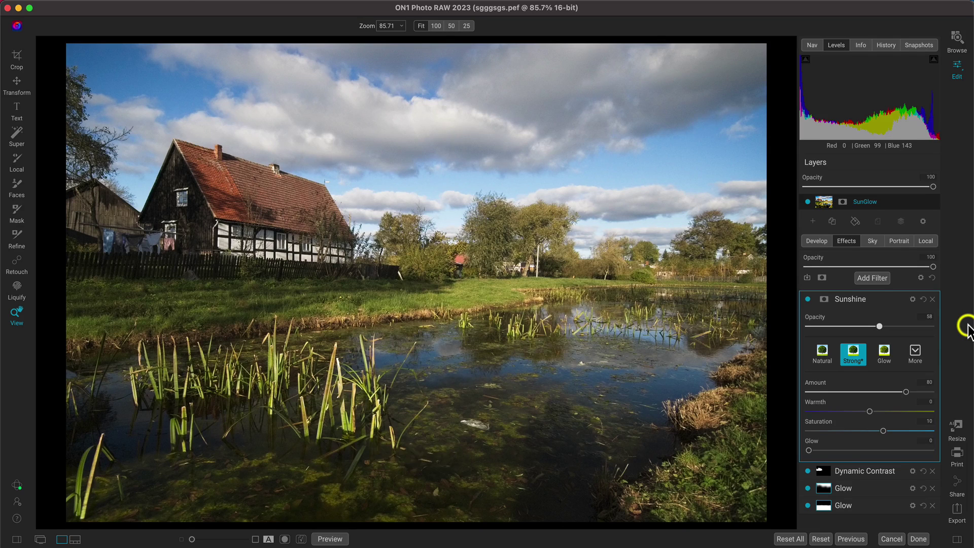